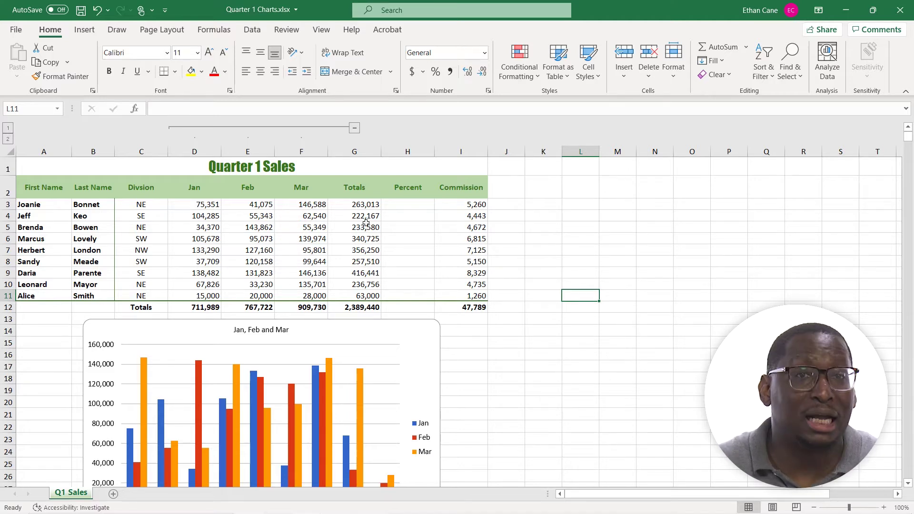
Select row totals G3:G11 and browse the Quick Analysis tabs, ending on Totals.
drag(359, 204, 366, 295)
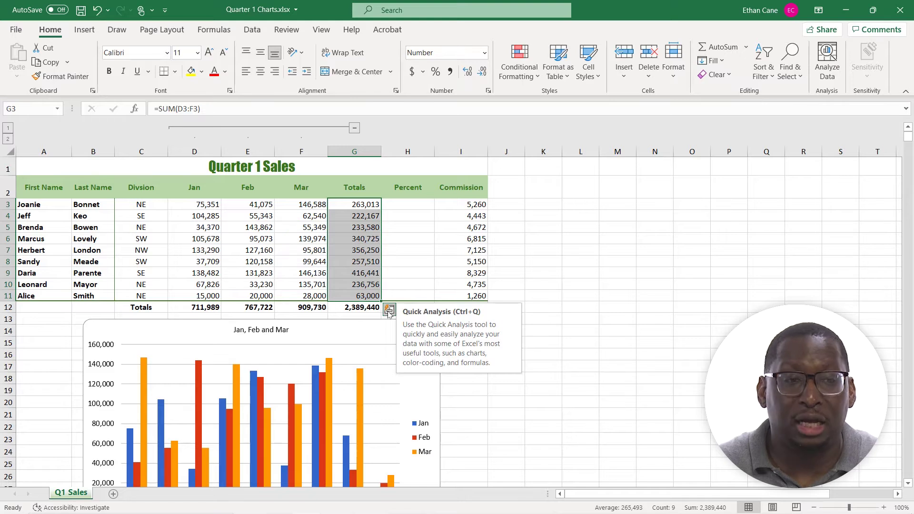
click(389, 310)
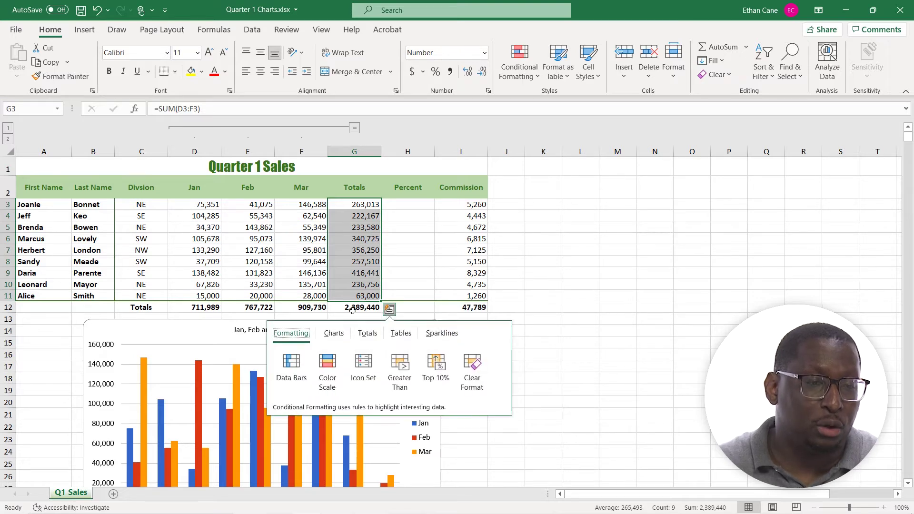
click(333, 334)
click(366, 334)
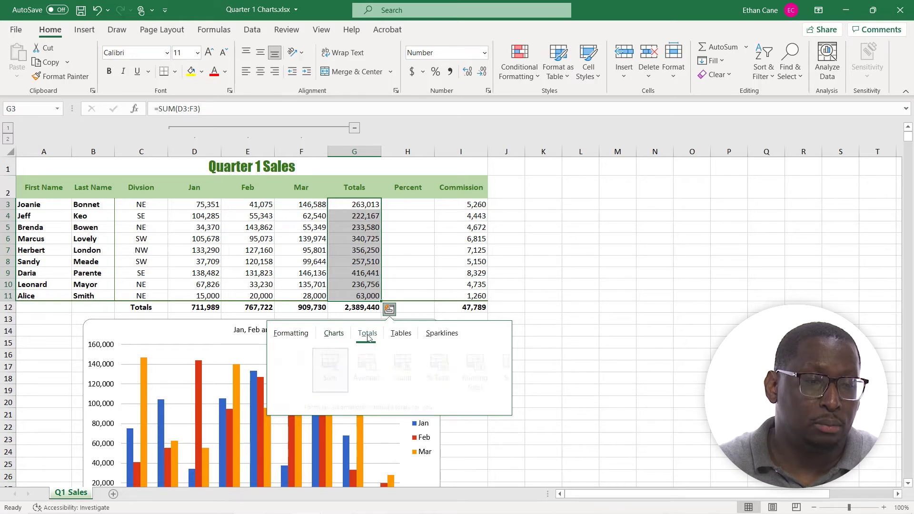
click(399, 334)
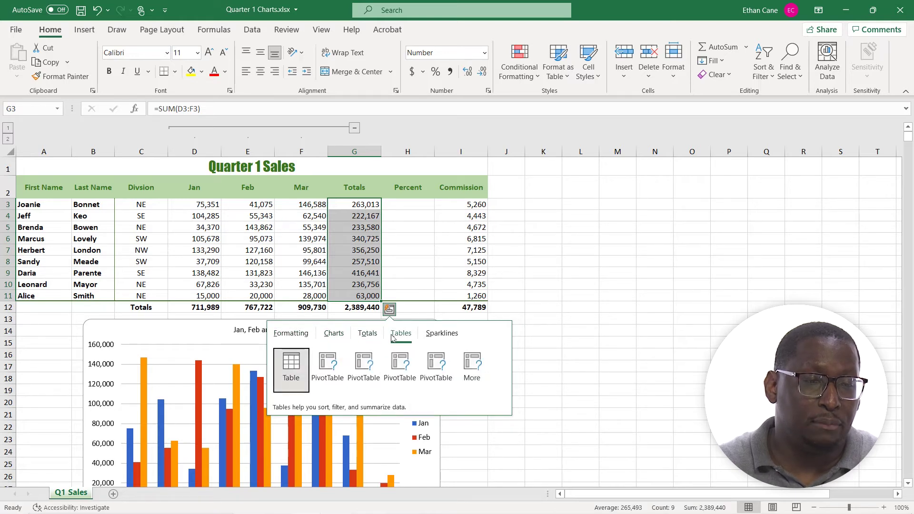
click(439, 333)
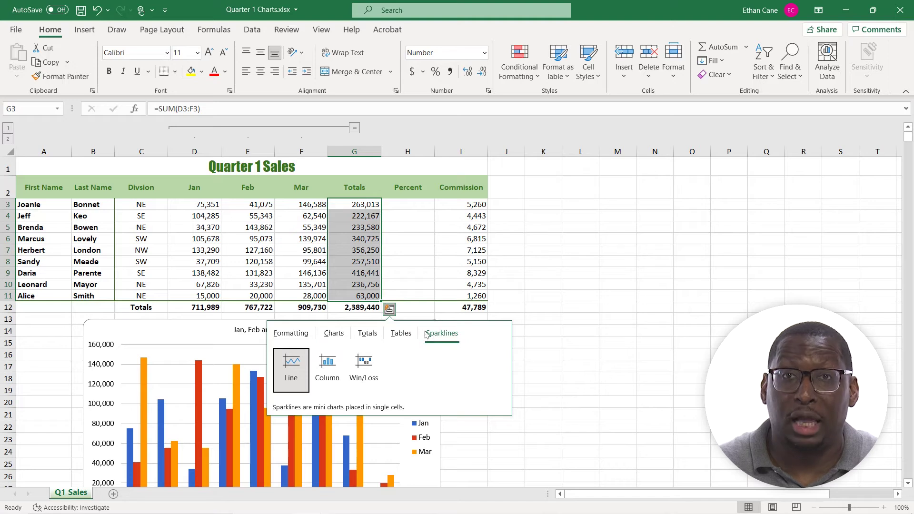
click(367, 333)
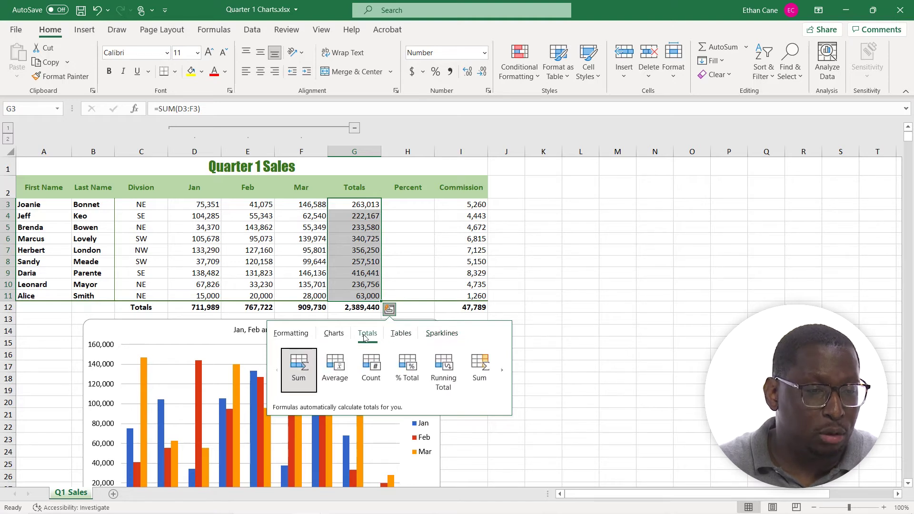
Apply the % Total option from the Totals options to fill Percent column H3:H11, then close the gallery.
click(502, 371)
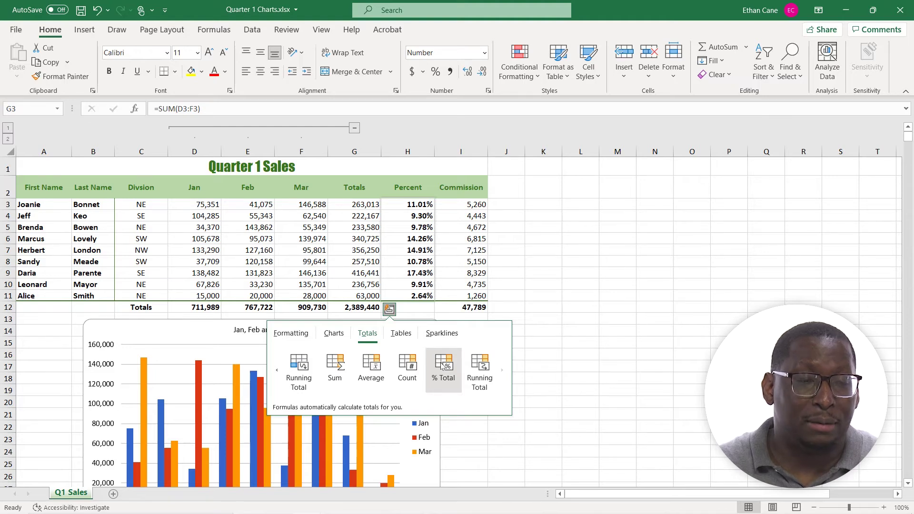
key(Escape)
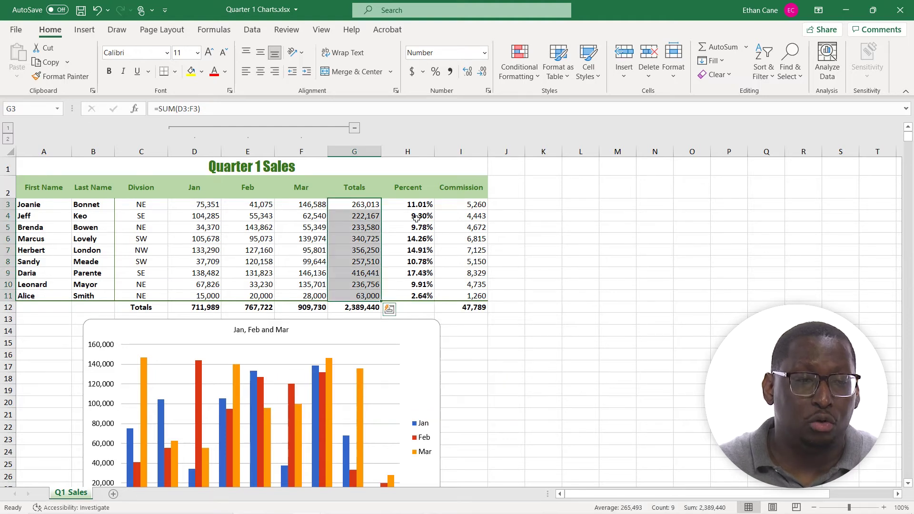
click(413, 208)
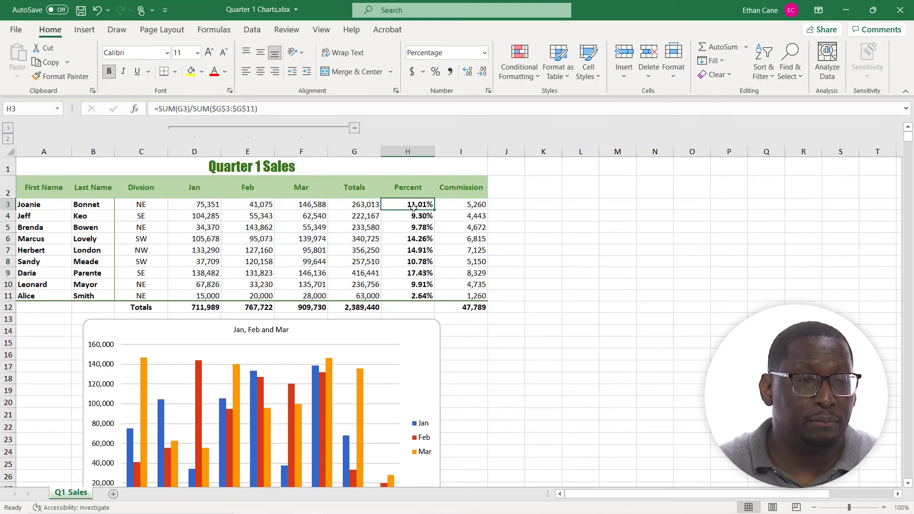
click(404, 218)
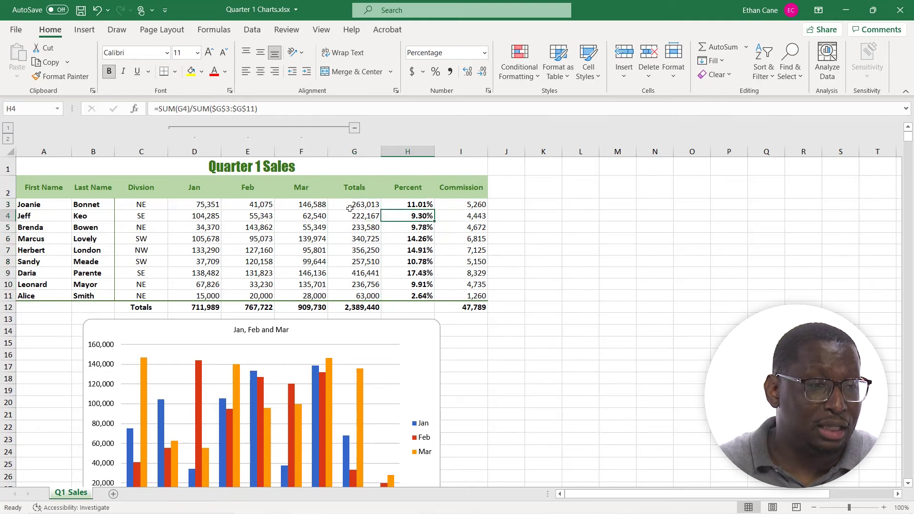